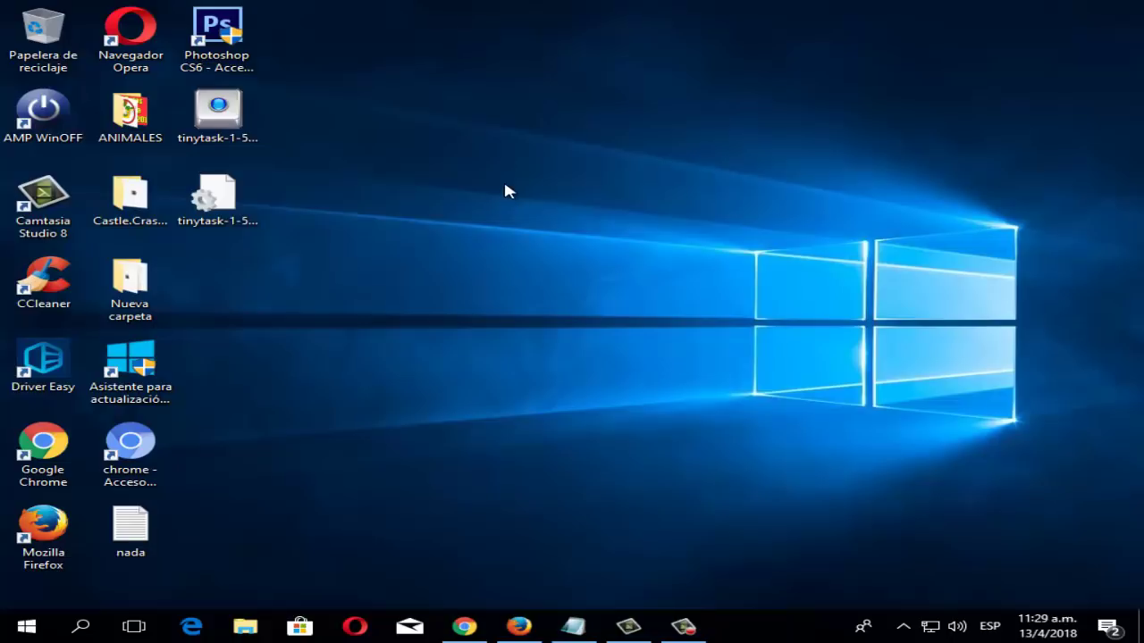
{"action": "right_click", "coordinate": [503, 179]}
{"action": "left_click", "coordinate": [546, 227]}
{"action": "right_click", "coordinate": [447, 126]}
{"action": "left_click", "coordinate": [511, 172]}
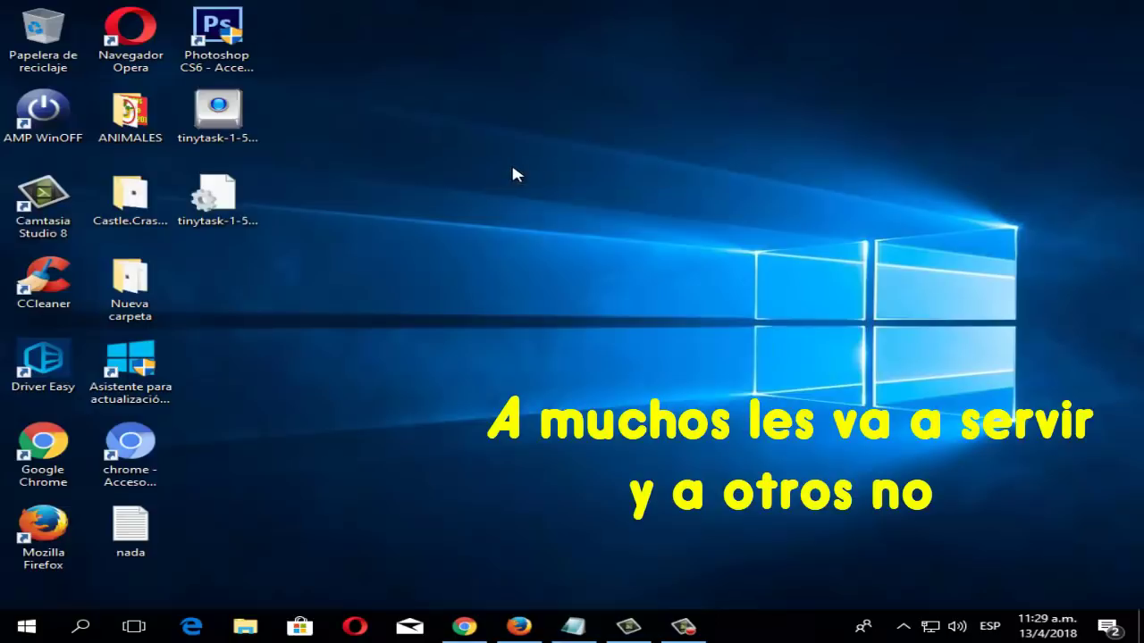
{"action": "right_click", "coordinate": [444, 100]}
{"action": "left_click", "coordinate": [510, 147]}
{"action": "right_click", "coordinate": [415, 87]}
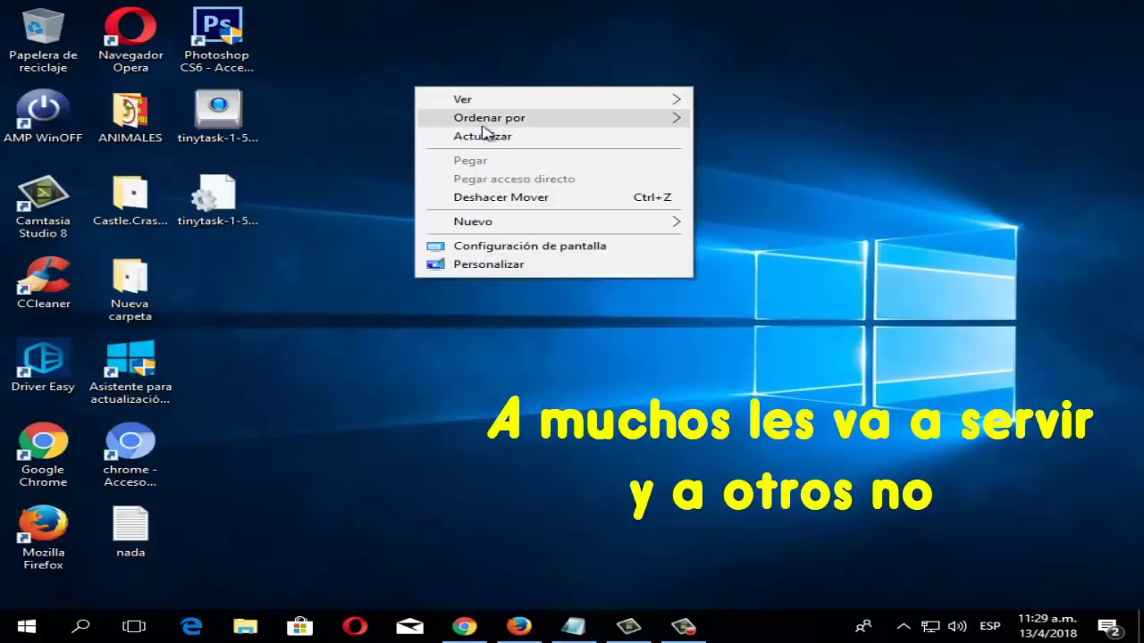
{"action": "left_click", "coordinate": [482, 135]}
{"action": "right_click", "coordinate": [416, 71]}
{"action": "left_click", "coordinate": [465, 122]}
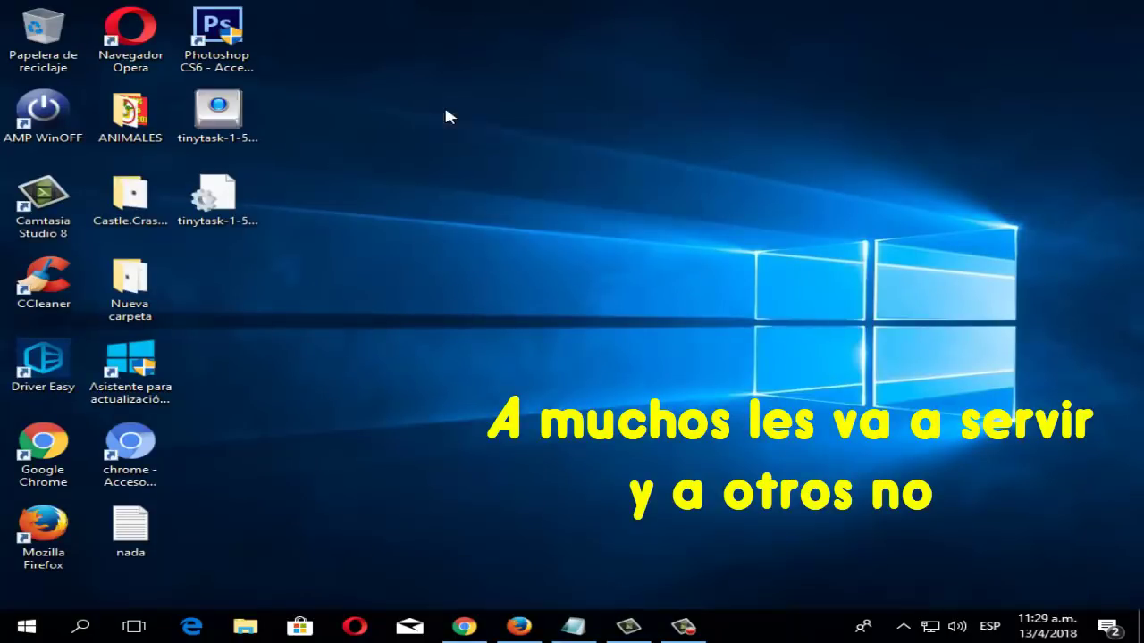
{"action": "right_click", "coordinate": [445, 109]}
{"action": "left_click", "coordinate": [511, 156]}
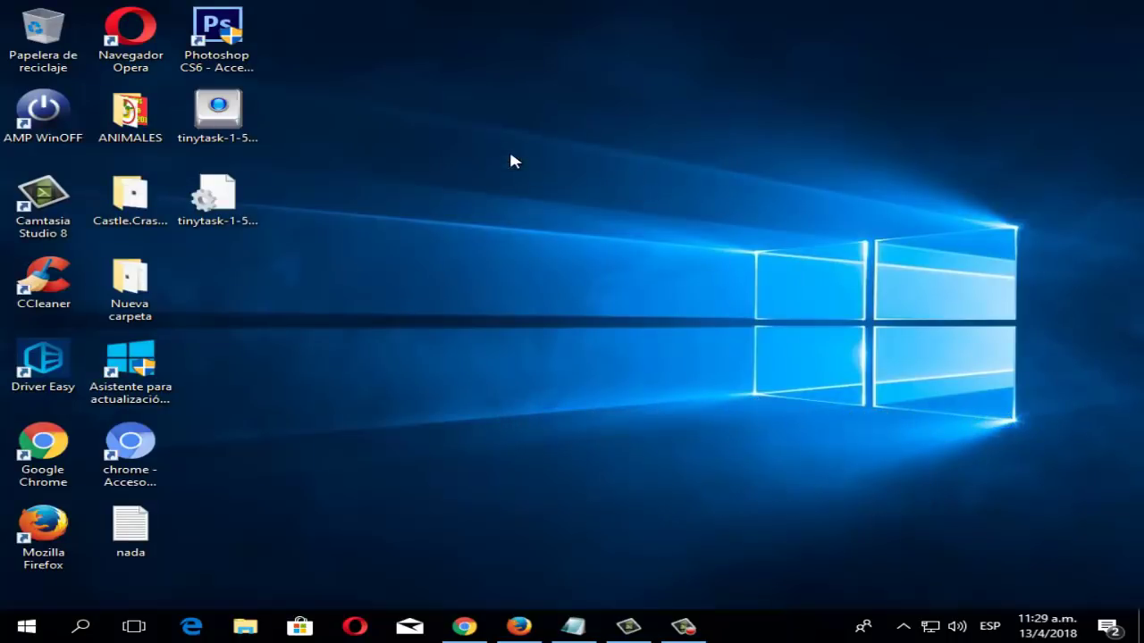
{"action": "right_click", "coordinate": [505, 135]}
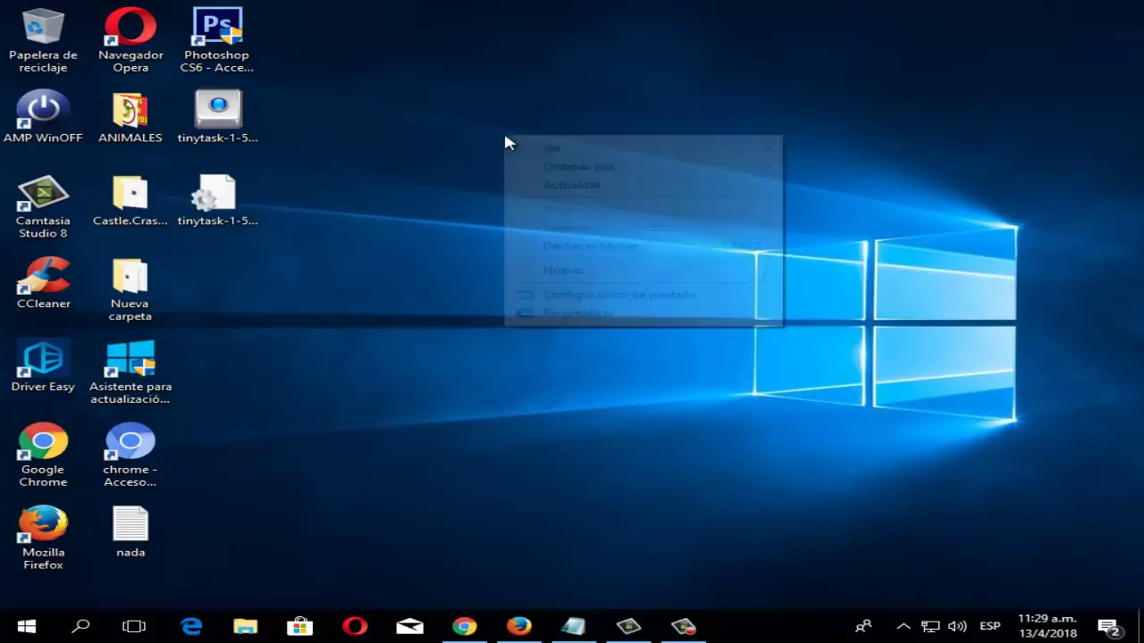
{"action": "left_click", "coordinate": [581, 185]}
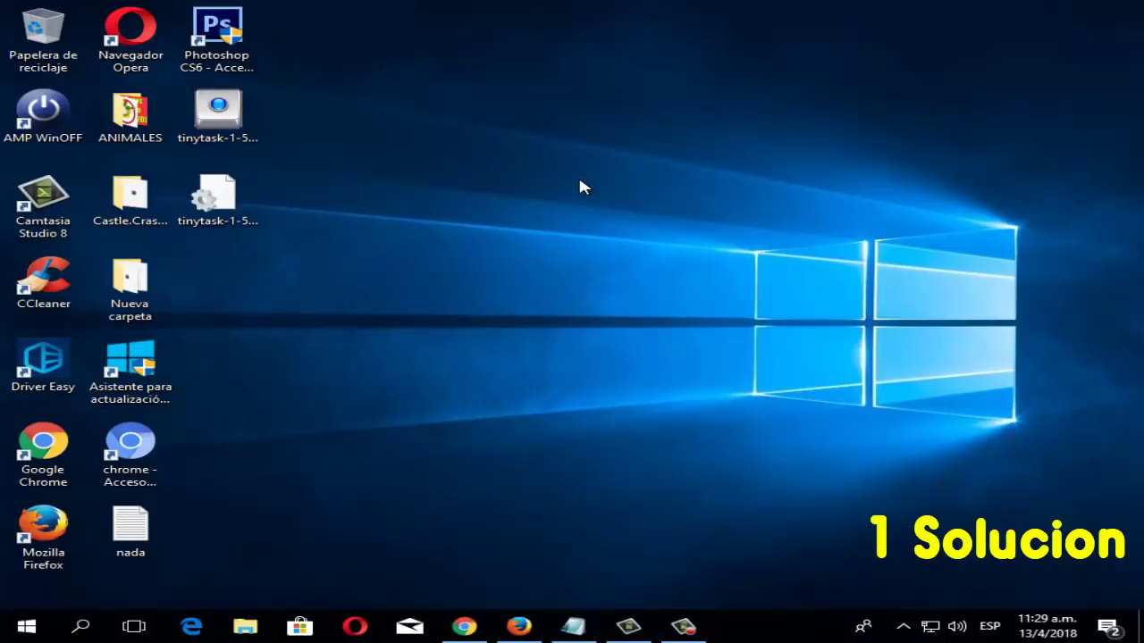
{"action": "right_click", "coordinate": [479, 129]}
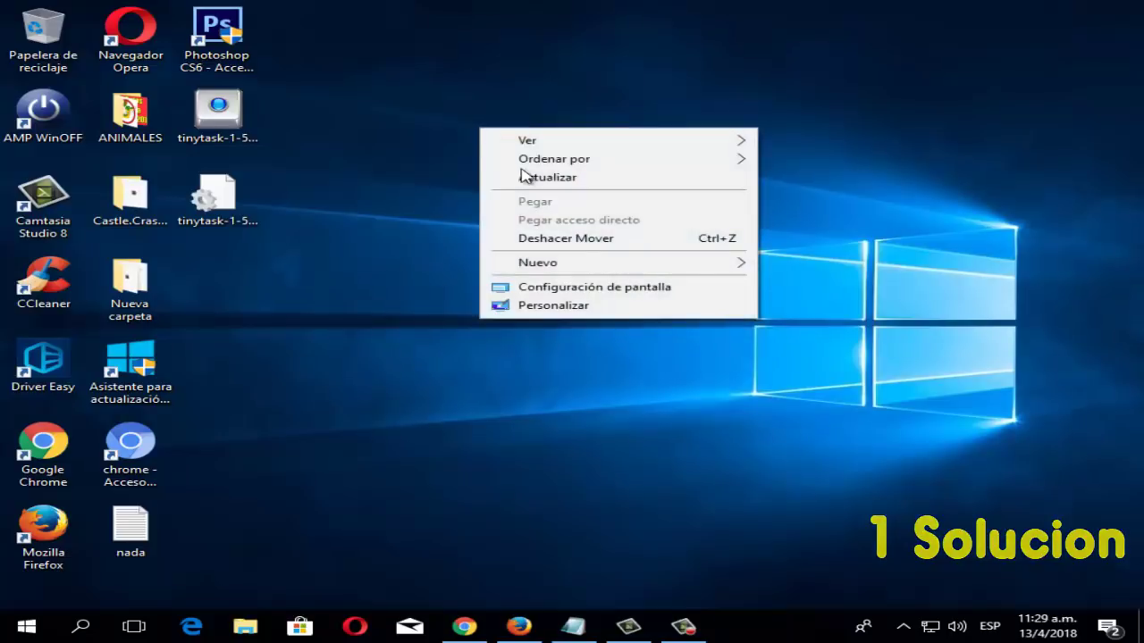
{"action": "left_click", "coordinate": [518, 178]}
{"action": "right_click", "coordinate": [361, 136]}
{"action": "left_click", "coordinate": [429, 185]}
{"action": "right_click", "coordinate": [402, 135]}
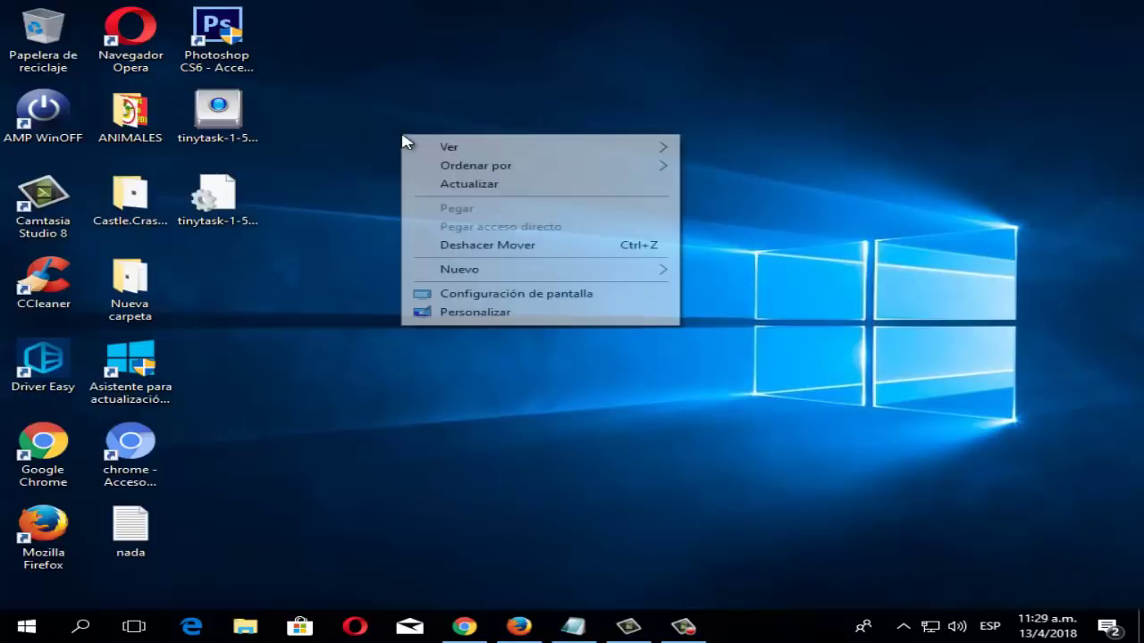
{"action": "left_click", "coordinate": [467, 183]}
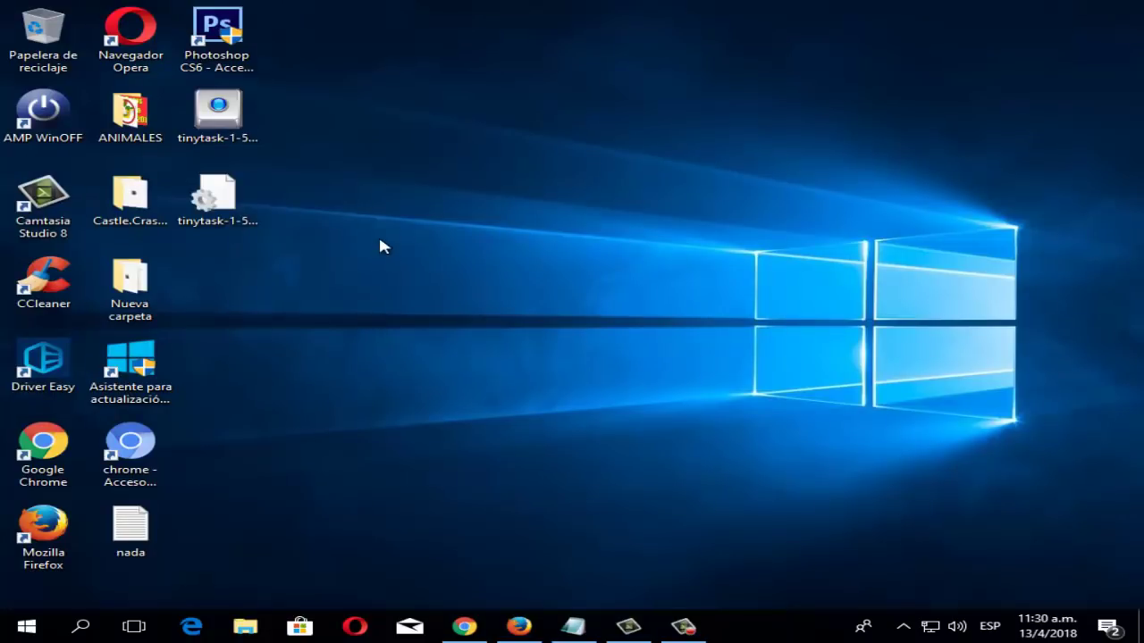
{"action": "right_click", "coordinate": [459, 79]}
{"action": "left_click", "coordinate": [536, 133]}
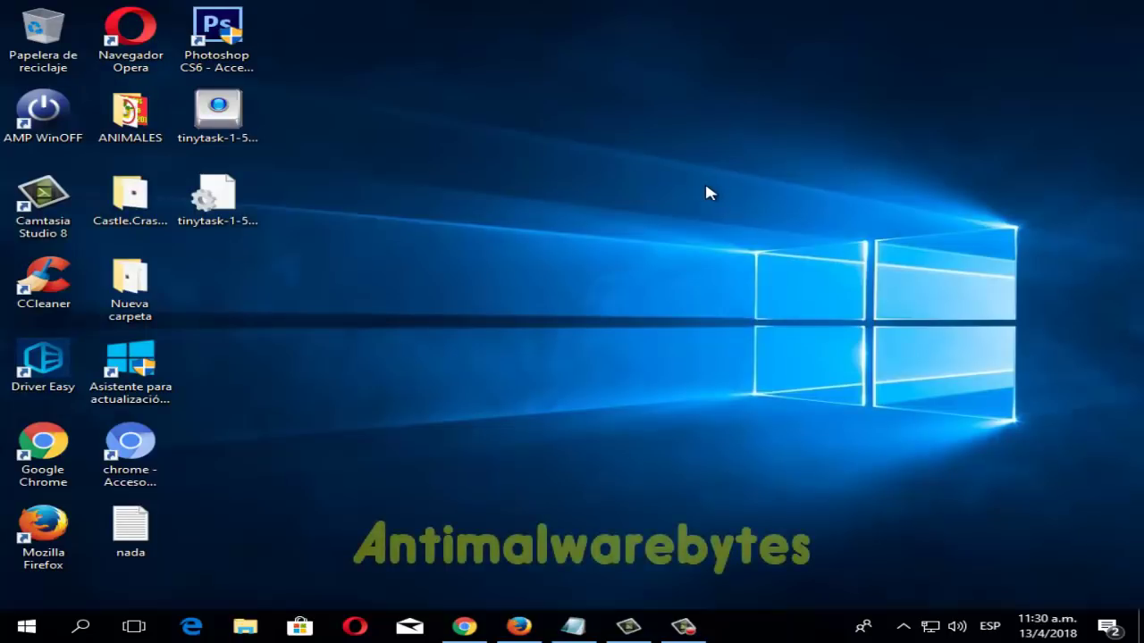
{"action": "right_click", "coordinate": [572, 169]}
{"action": "left_click", "coordinate": [612, 215]}
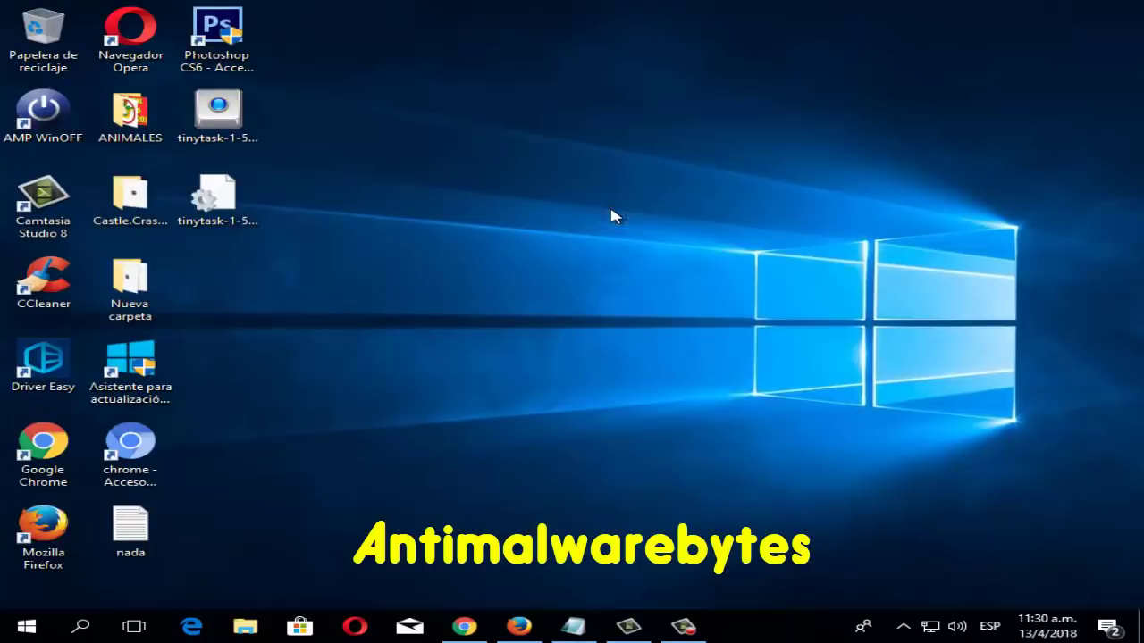
{"action": "right_click", "coordinate": [555, 130]}
{"action": "left_click", "coordinate": [618, 178]}
{"action": "right_click", "coordinate": [528, 143]}
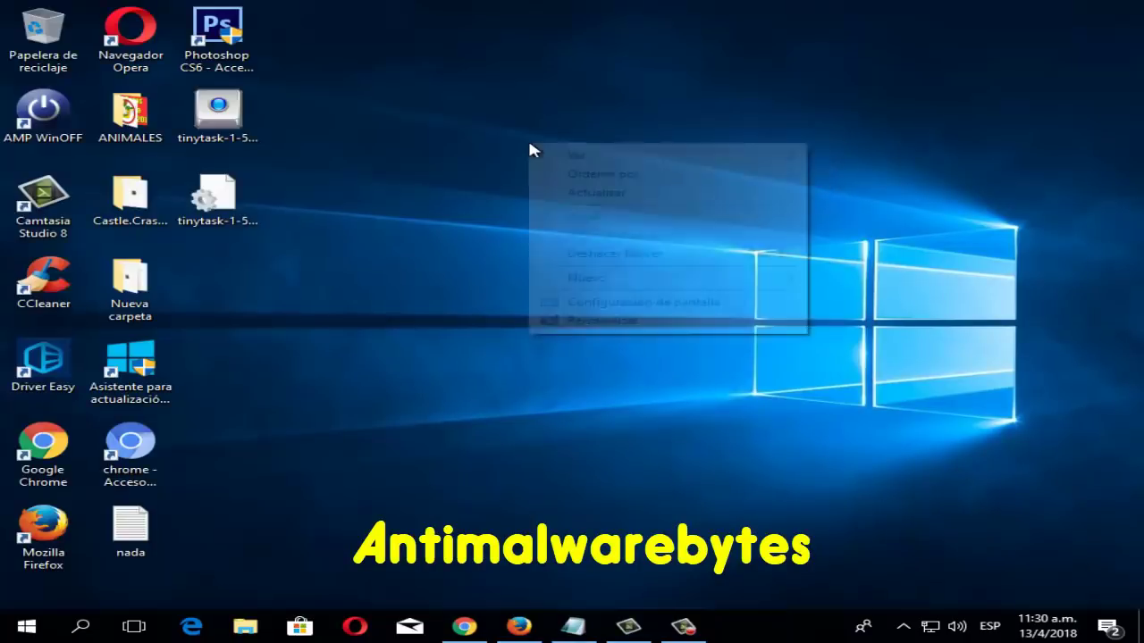
{"action": "left_click", "coordinate": [613, 195]}
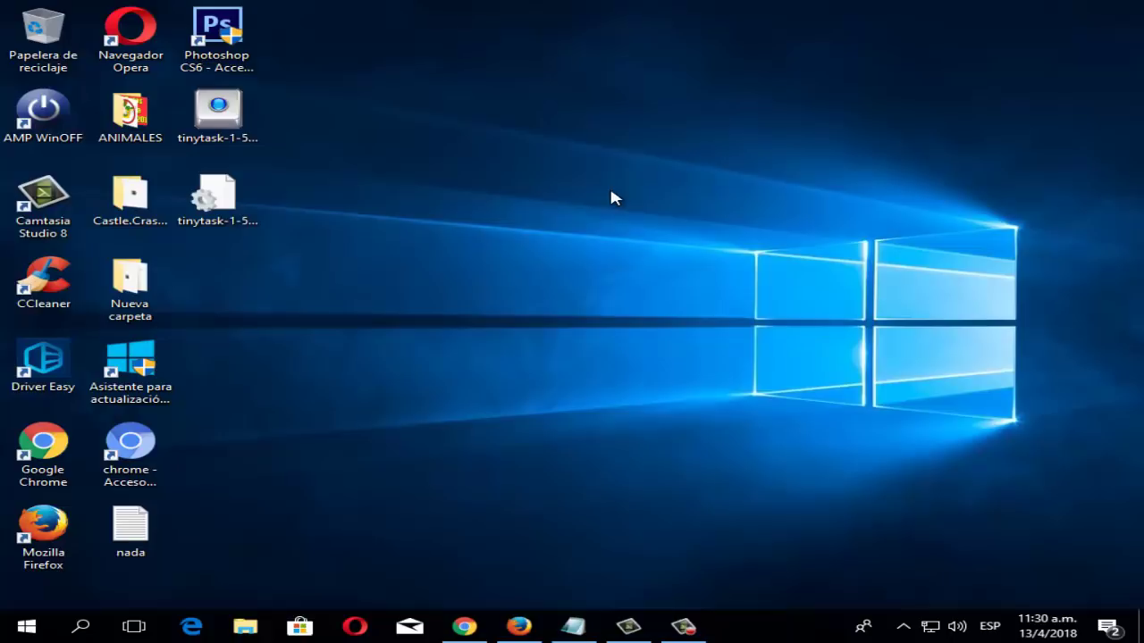
- Open CCleaner and scan the registry for issues with all Registry Cleaner categories selected
{"action": "double_click", "coordinate": [36, 279]}
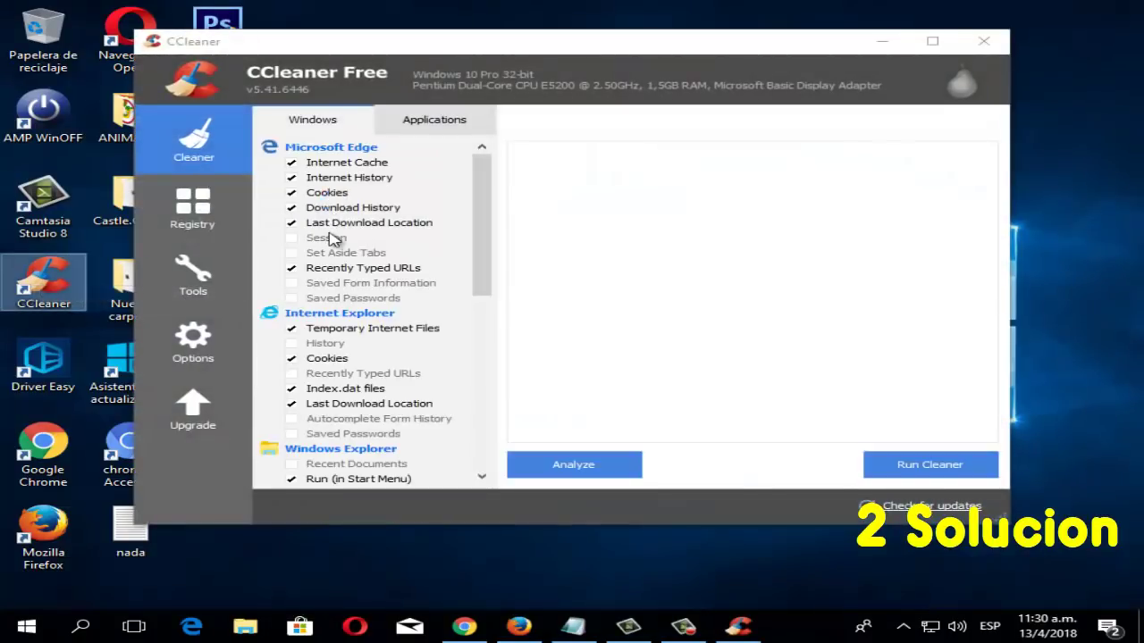
{"action": "left_click", "coordinate": [207, 156]}
{"action": "left_click", "coordinate": [198, 206]}
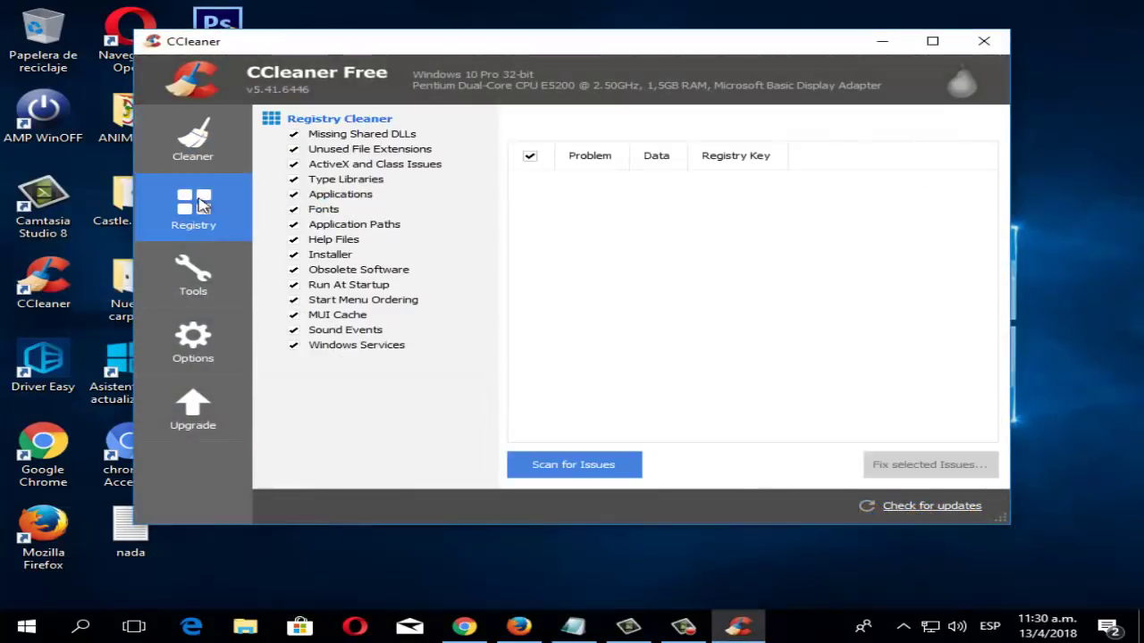
{"action": "left_click", "coordinate": [208, 163]}
{"action": "left_click", "coordinate": [194, 208]}
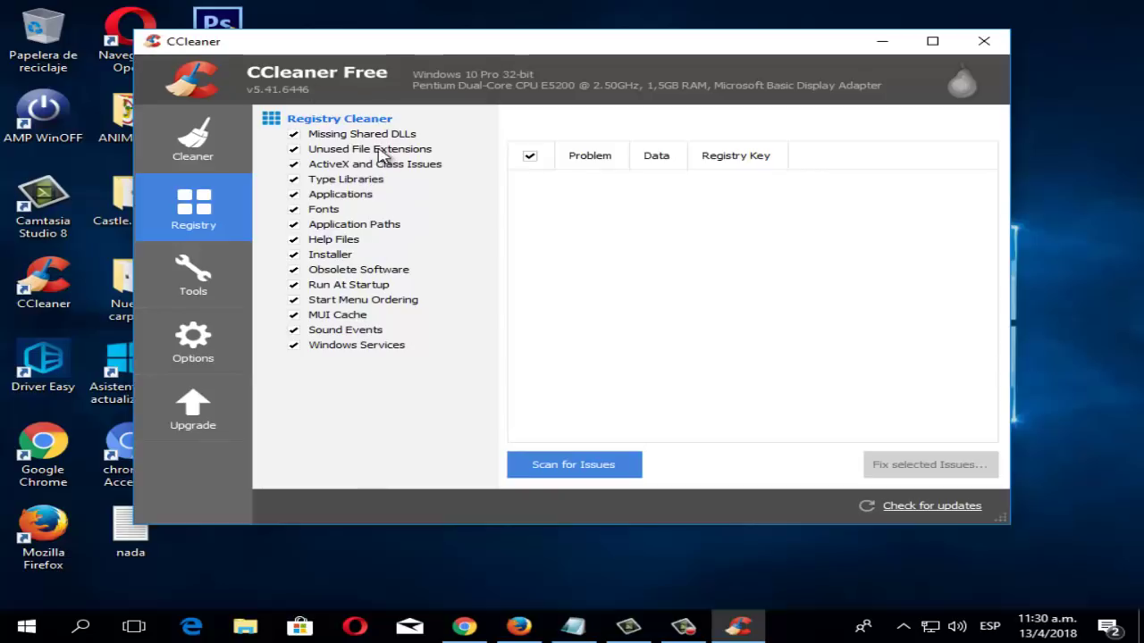
{"action": "left_click", "coordinate": [557, 466]}
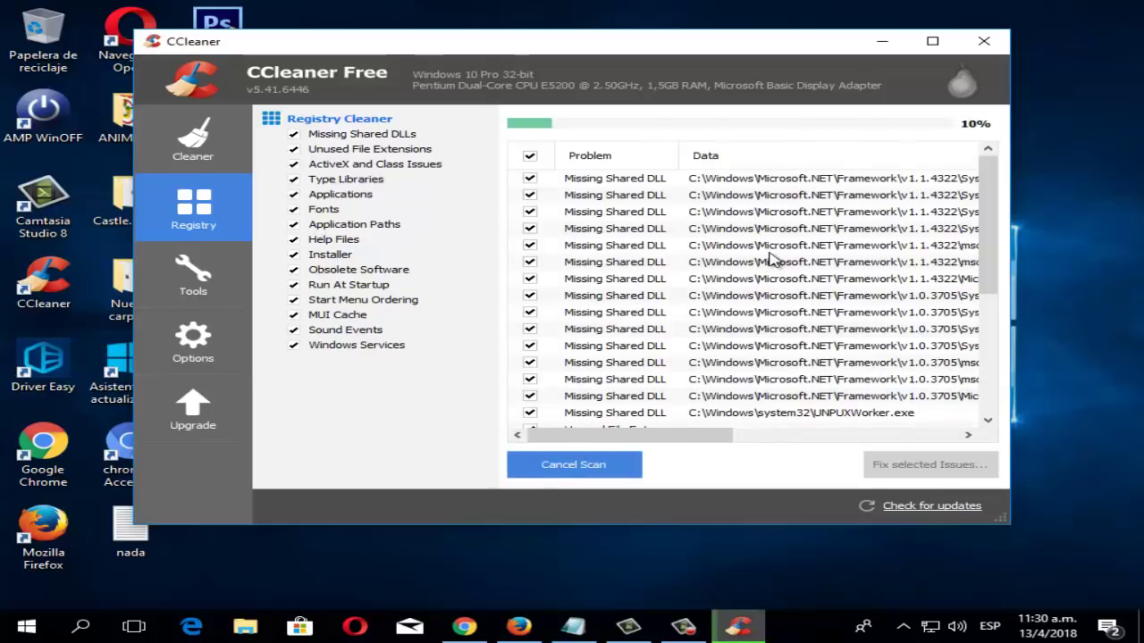
- Look through the full list of registry issues from the scan, close CCleaner and refresh the desktop
{"action": "mouse_move", "coordinate": [676, 437]}
{"action": "left_mouse_down"}
{"action": "mouse_move", "coordinate": [871, 438]}
{"action": "mouse_move", "coordinate": [662, 440]}
{"action": "left_mouse_up"}
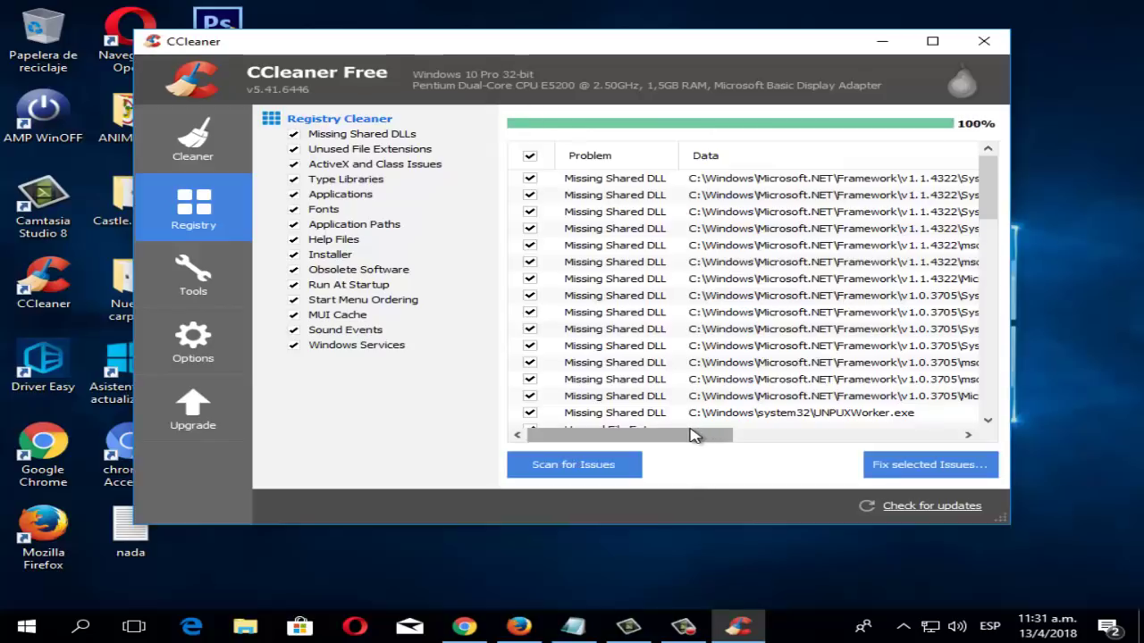
{"action": "left_click_drag", "start_coordinate": [693, 435], "coordinate": [564, 434]}
{"action": "scroll", "coordinate": [748, 333], "scroll_direction": "down", "scroll_amount": 5}
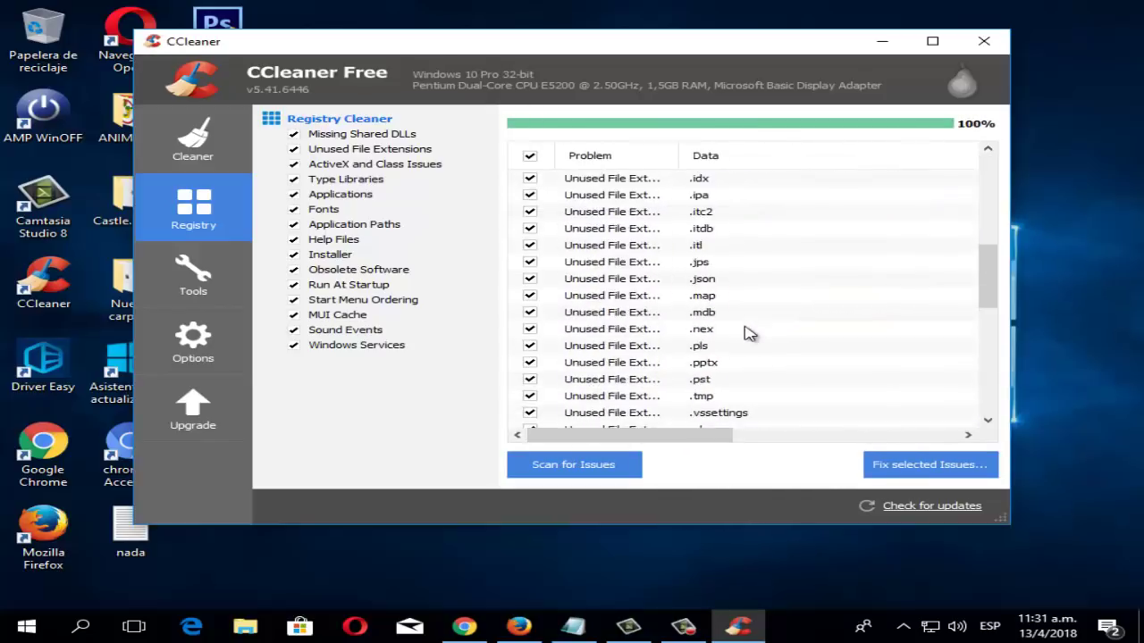
{"action": "scroll", "coordinate": [748, 333], "scroll_direction": "up", "scroll_amount": 5}
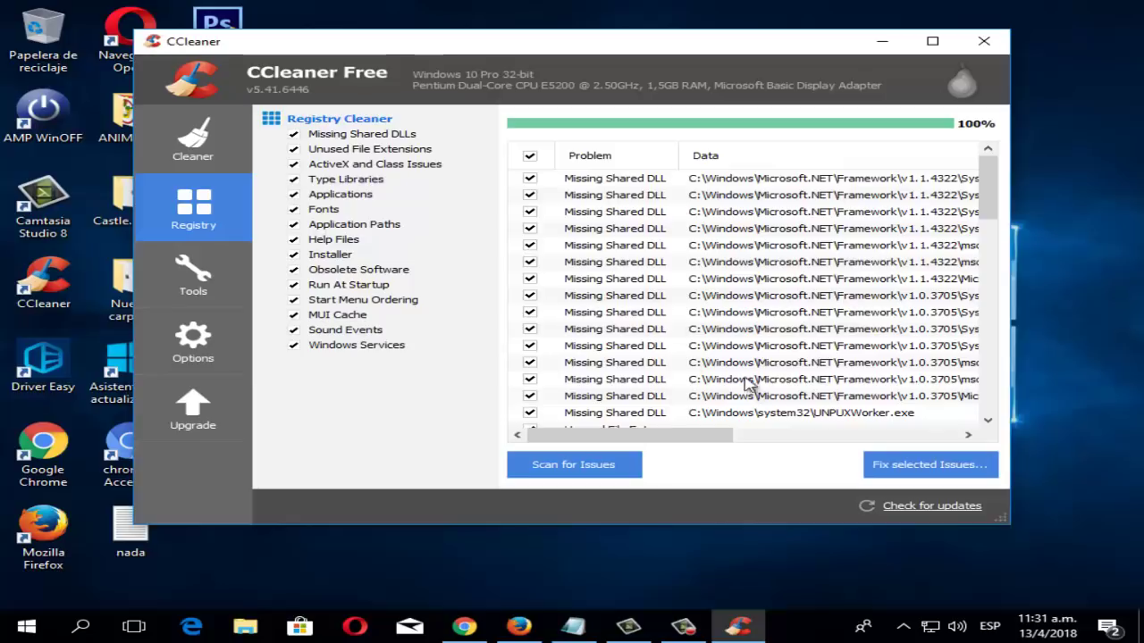
{"action": "mouse_move", "coordinate": [656, 444]}
{"action": "left_mouse_down"}
{"action": "mouse_move", "coordinate": [930, 438]}
{"action": "mouse_move", "coordinate": [651, 444]}
{"action": "left_mouse_up"}
{"action": "scroll", "coordinate": [924, 324], "scroll_direction": "down", "scroll_amount": 3}
{"action": "scroll", "coordinate": [924, 325], "scroll_direction": "down", "scroll_amount": 10}
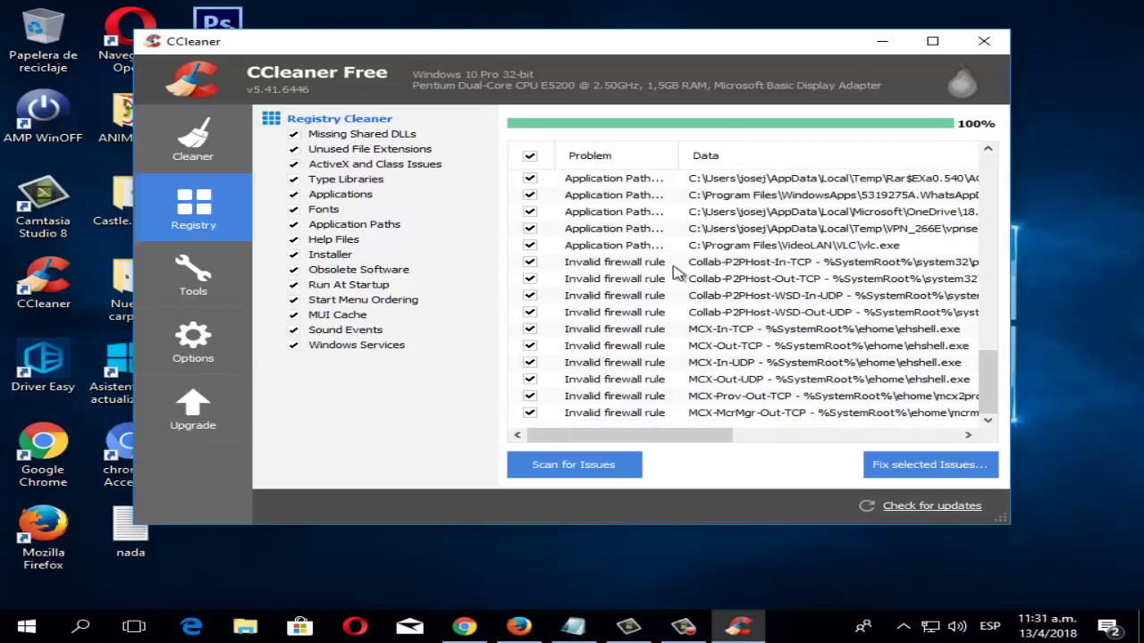
{"action": "left_click", "coordinate": [980, 49]}
{"action": "right_click", "coordinate": [513, 158]}
{"action": "left_click", "coordinate": [586, 208]}
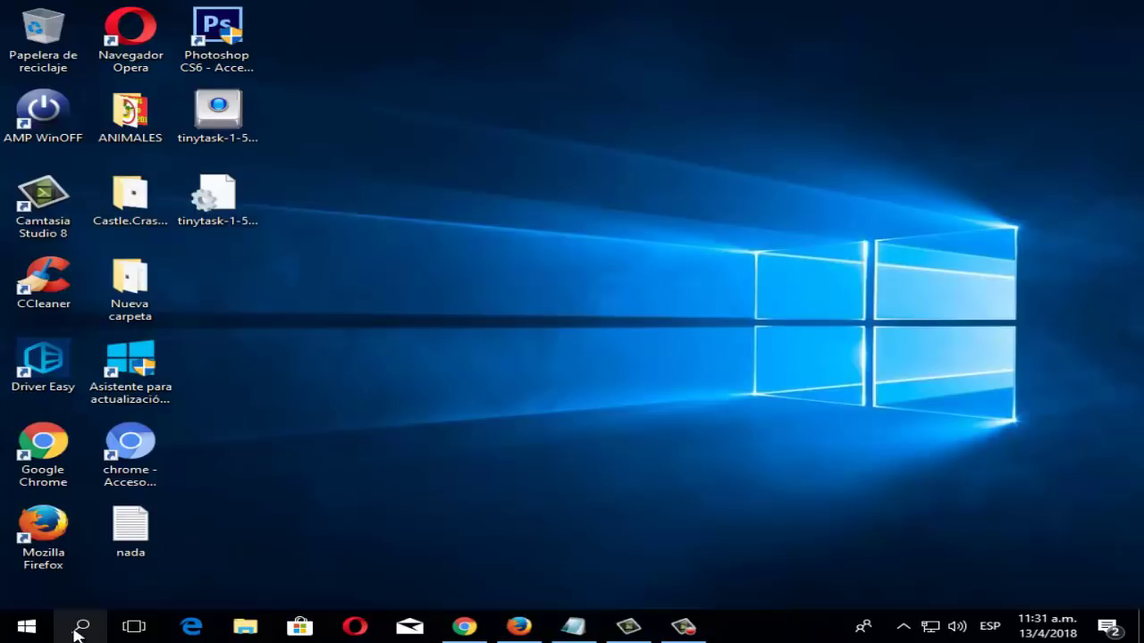
- Search Windows for "actualiza", open Buscar actualizaciones, start a check for Windows updates and minimize the settings window
{"action": "left_click", "coordinate": [79, 628]}
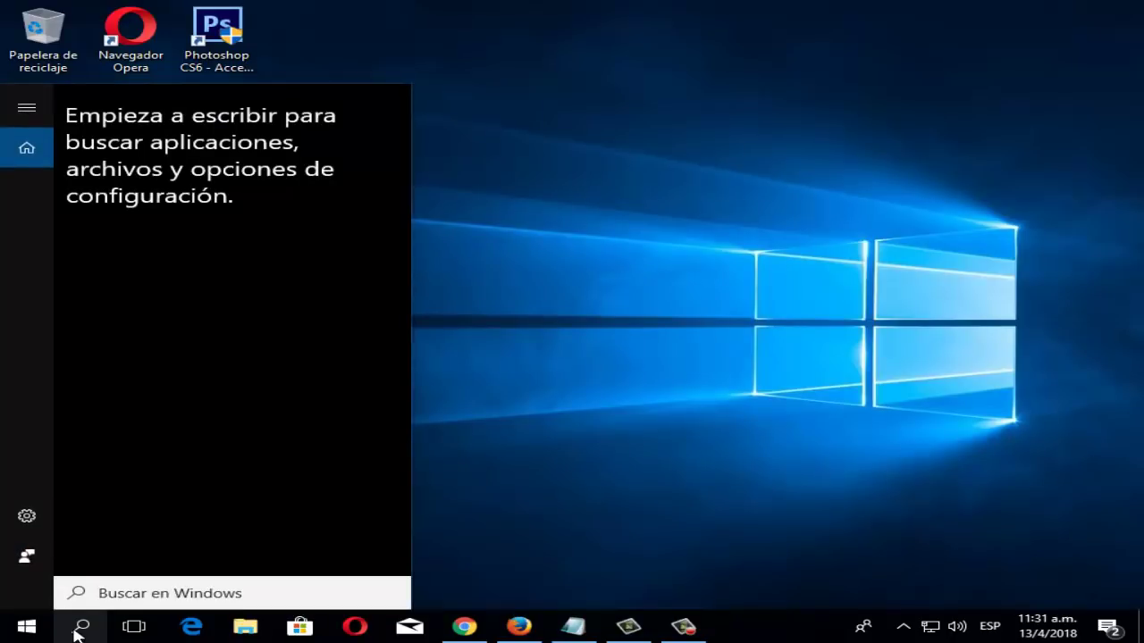
{"action": "type", "text": "avc"}
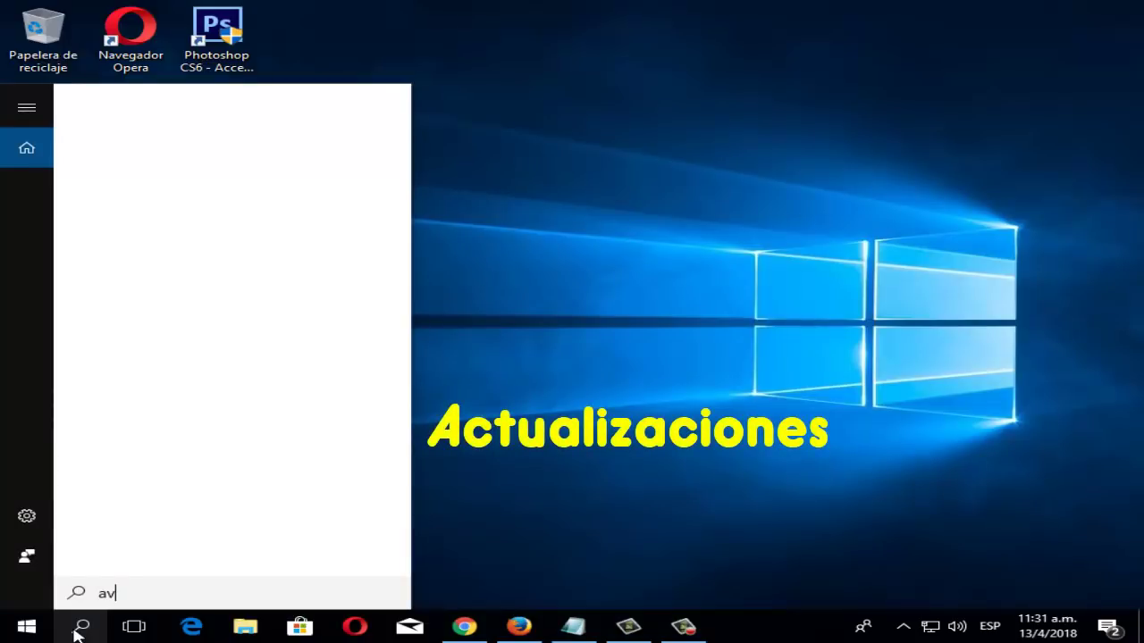
{"action": "key", "text": "BackSpace"}
{"action": "type", "text": "ctu"}
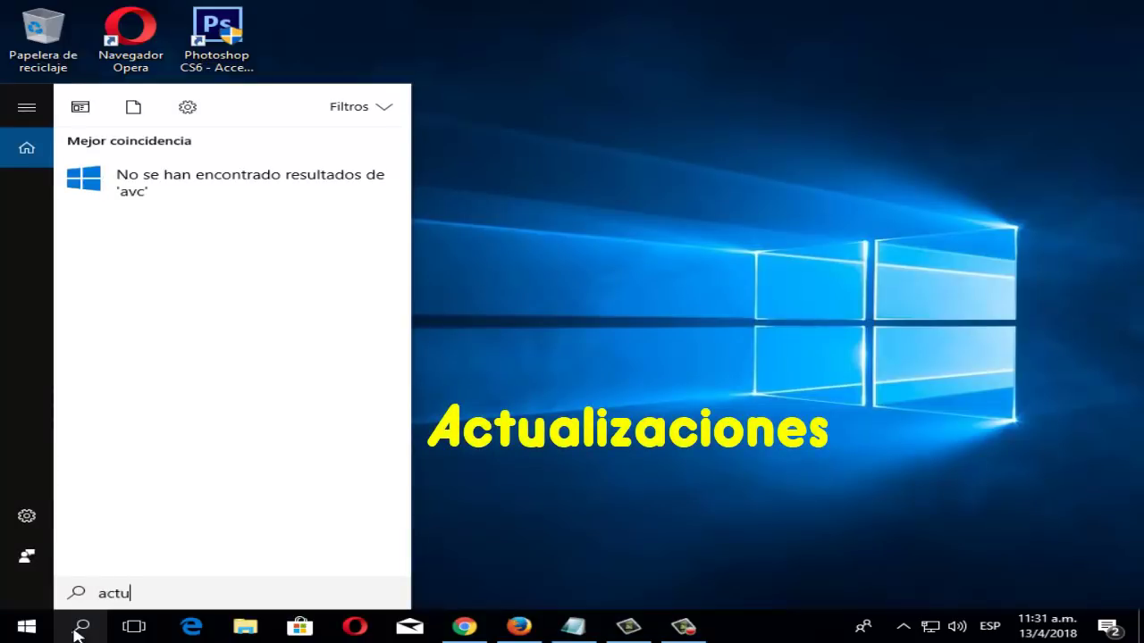
{"action": "type", "text": "aliza"}
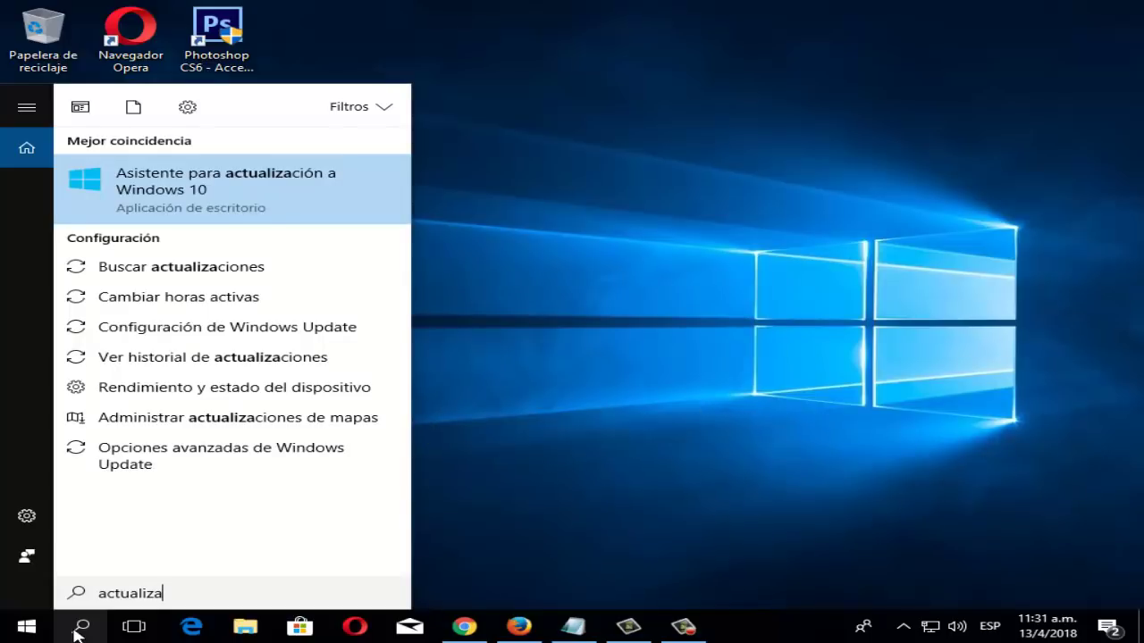
{"action": "left_click", "coordinate": [214, 267]}
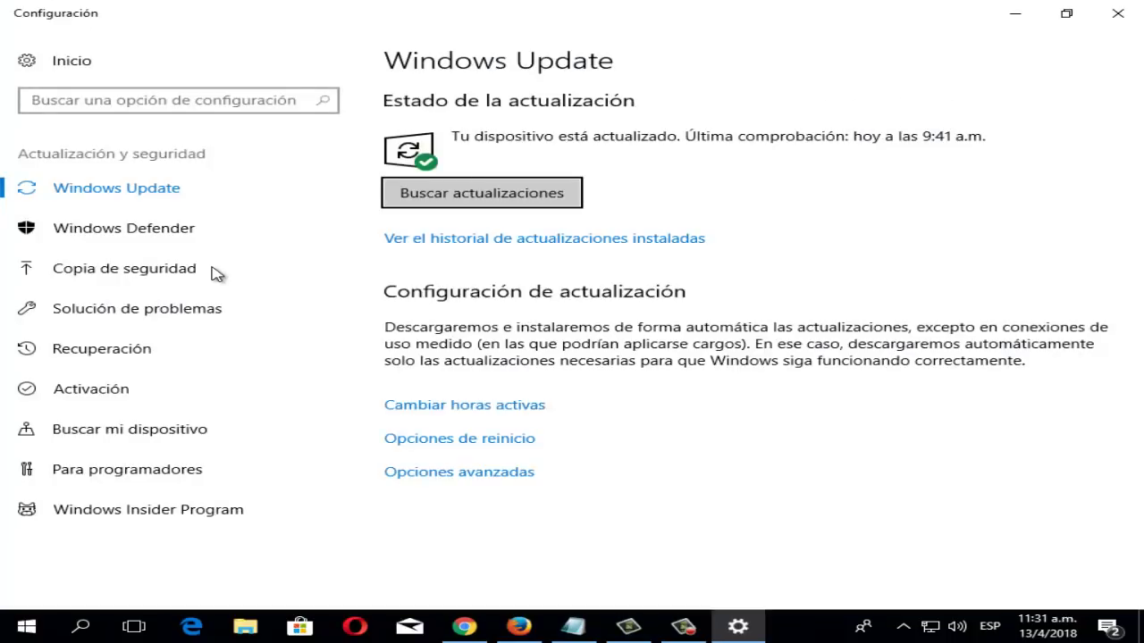
{"action": "left_click", "coordinate": [548, 205]}
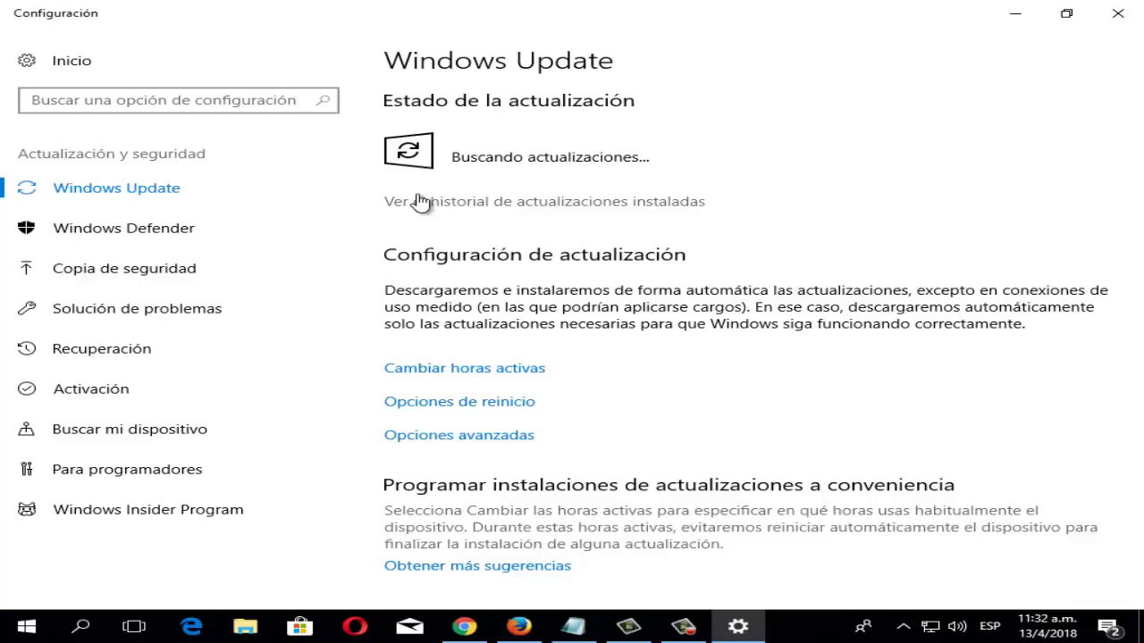
{"action": "left_click", "coordinate": [1016, 14]}
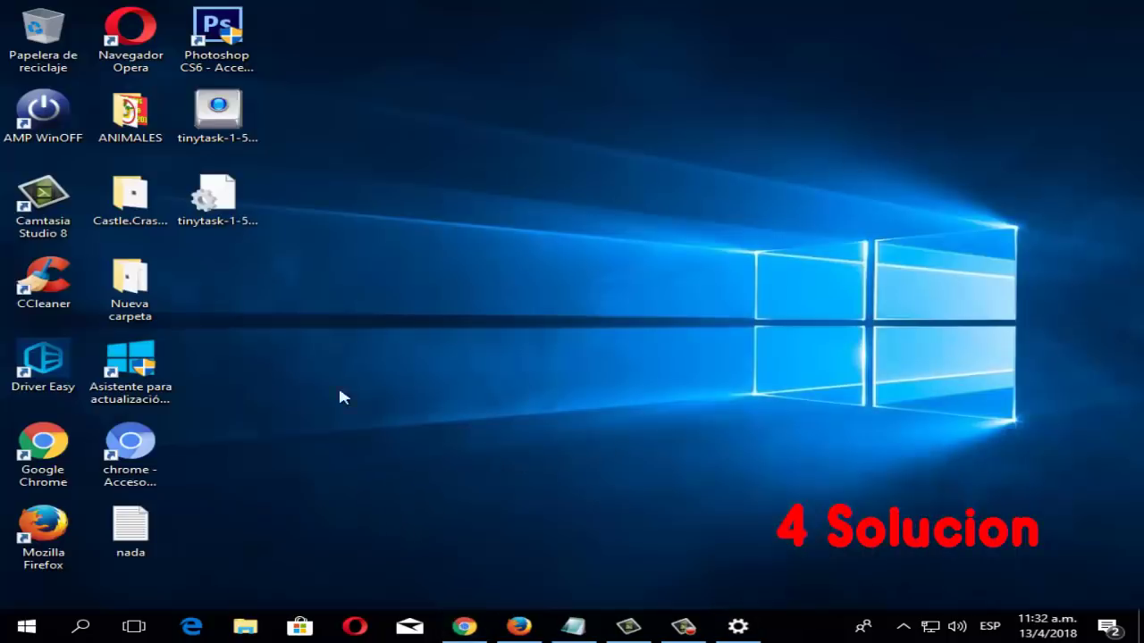
{"action": "double_click", "coordinate": [60, 460]}
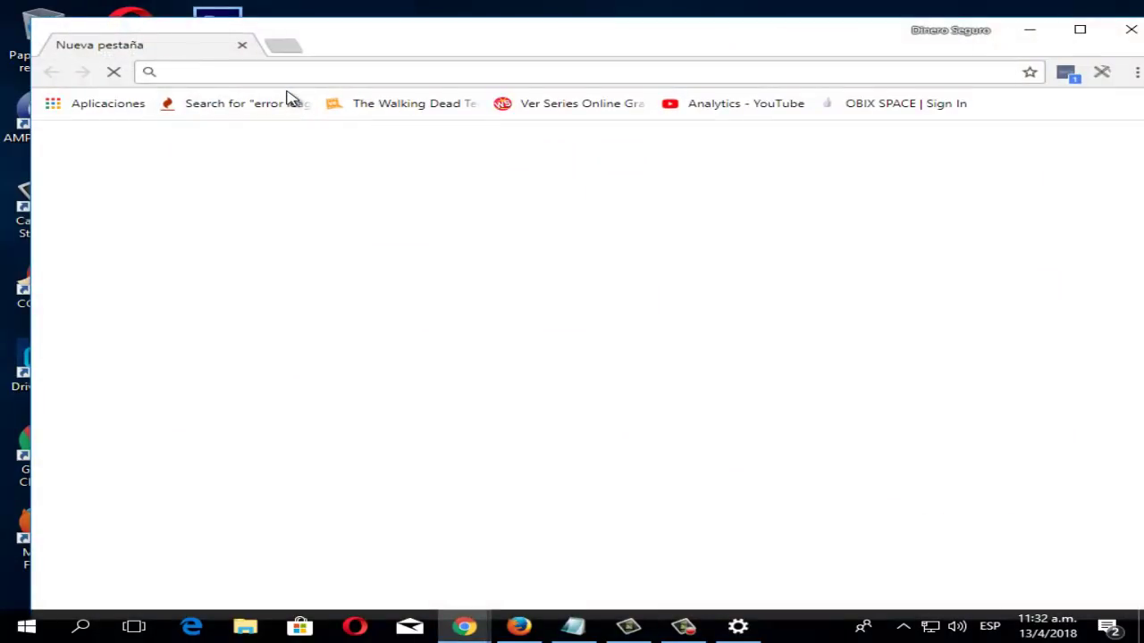
{"action": "type", "text": "www"}
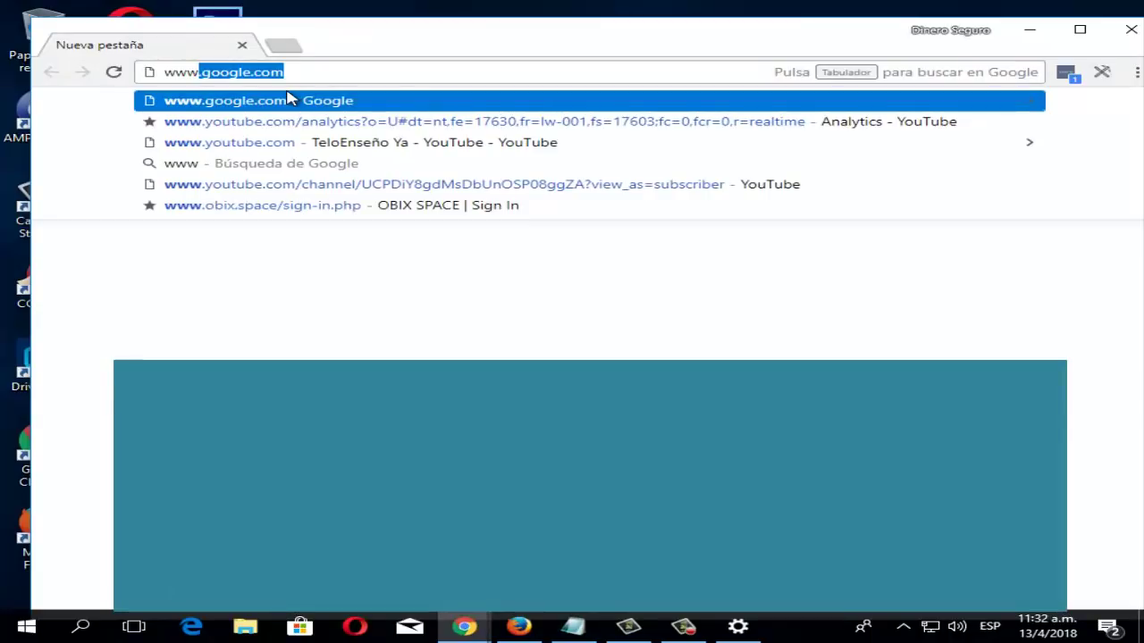
{"action": "key", "text": "Return"}
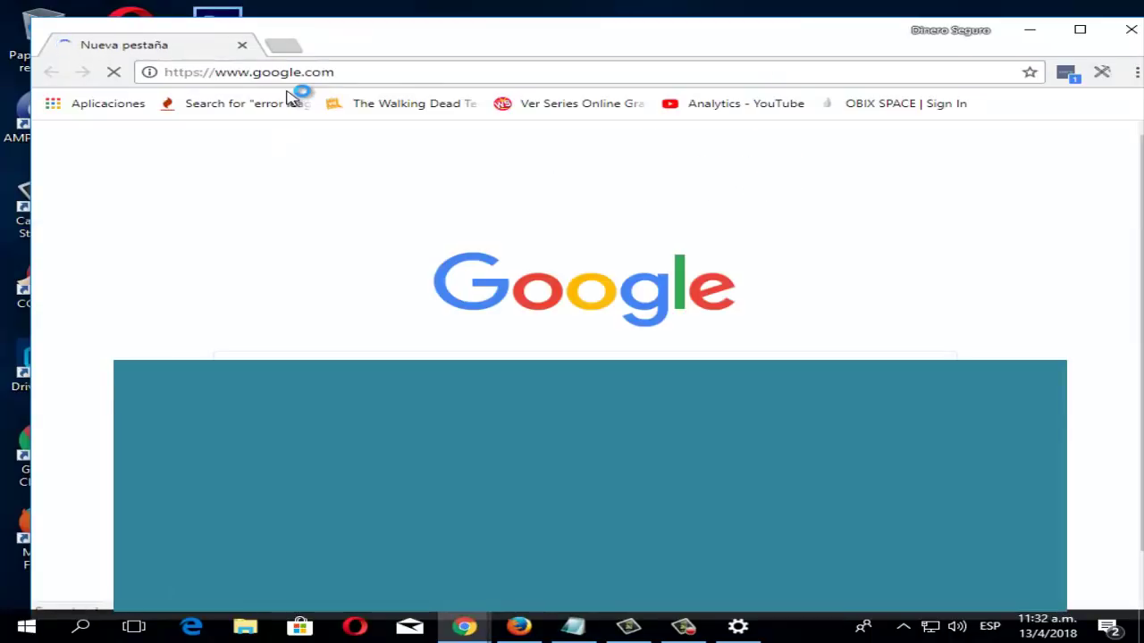
{"action": "left_click", "coordinate": [1078, 33]}
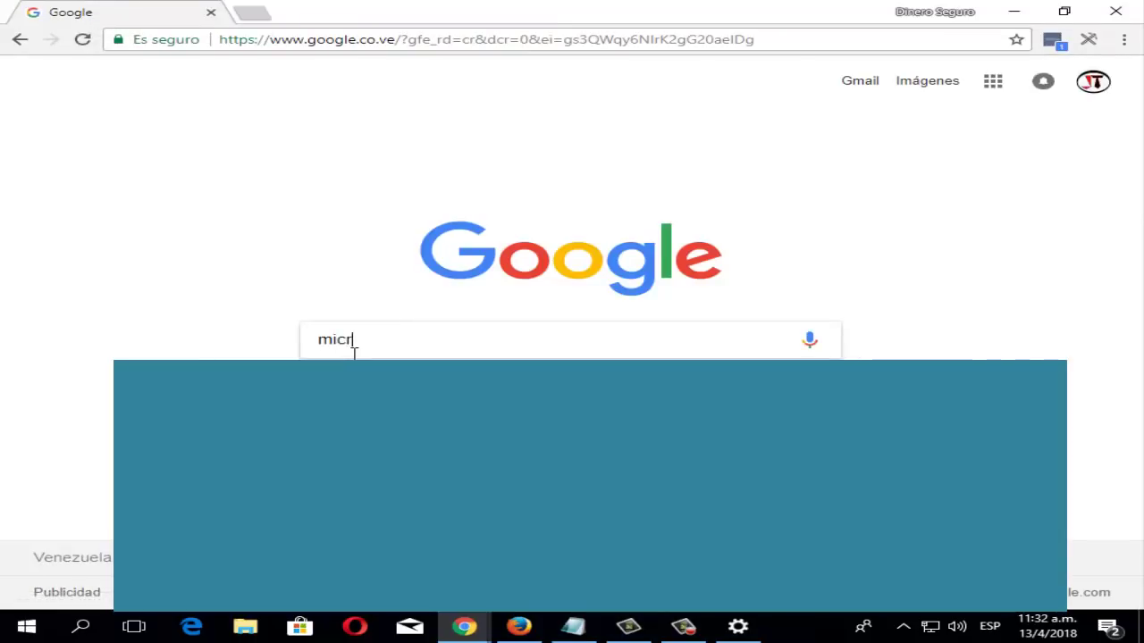
- Enter "microsoft" as the Google search query
{"action": "type", "text": "soft"}
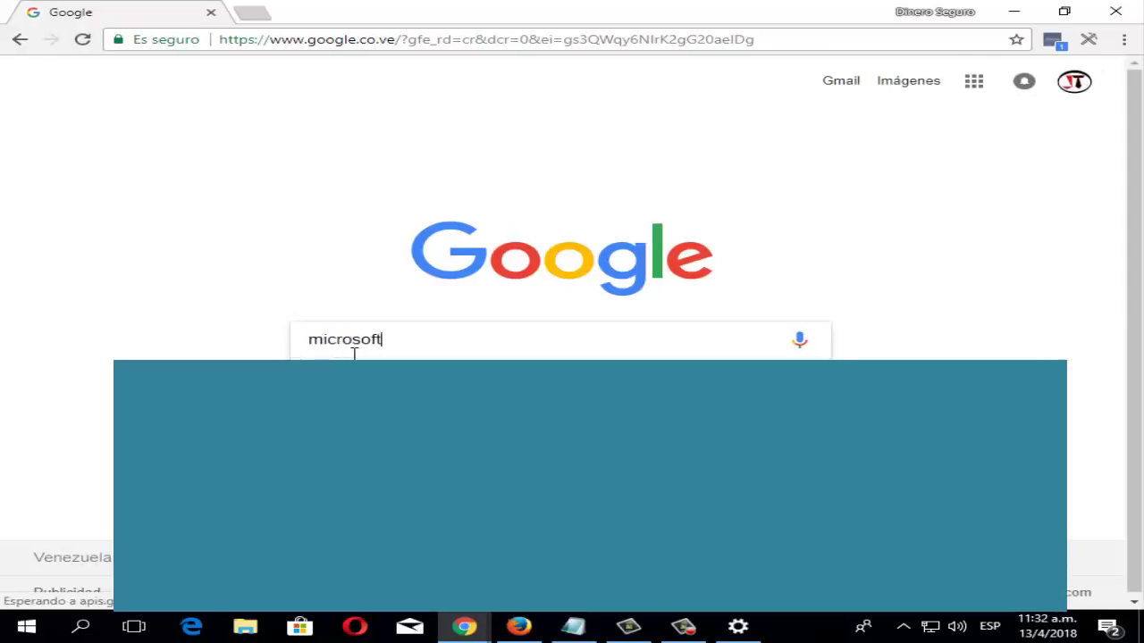